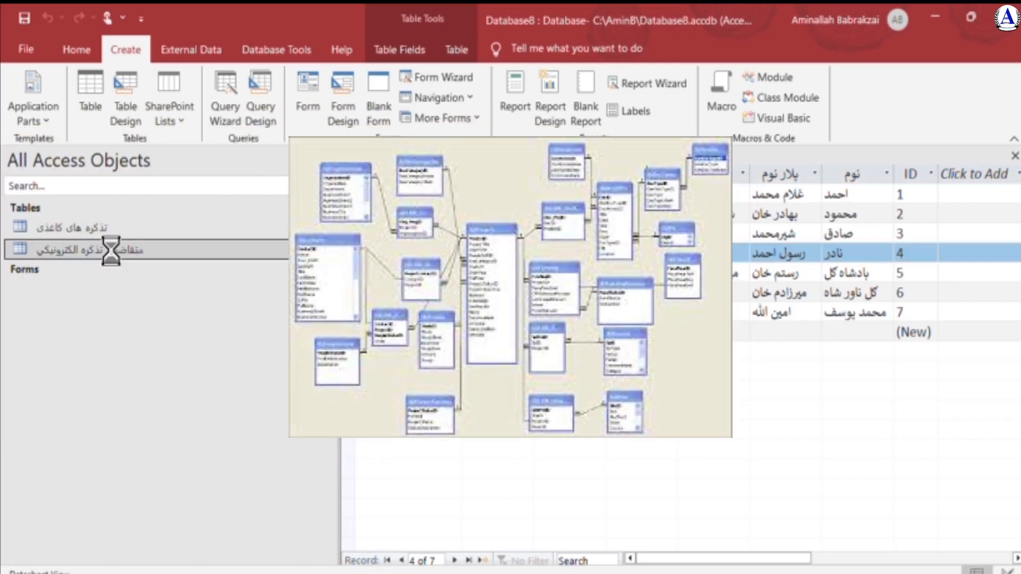
Step: Open the two tables listed in Database8 to view their records
{"action": "double_click", "coordinate": [110, 249]}
{"action": "double_click", "coordinate": [87, 224]}
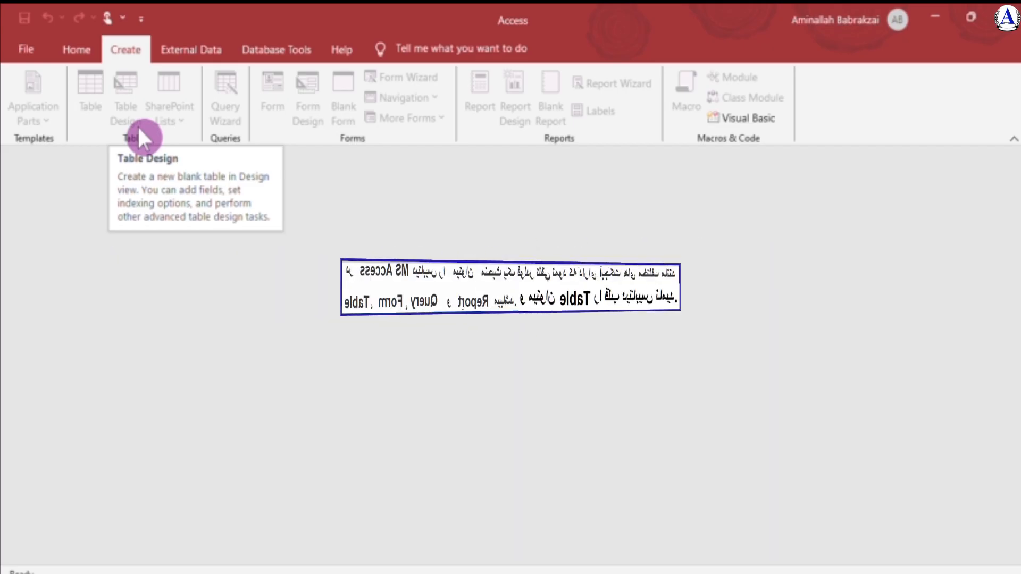
Step: Open the recent database SMC-Hospital.accdb to view its tables, queries, forms and reports
{"action": "left_click", "coordinate": [27, 49]}
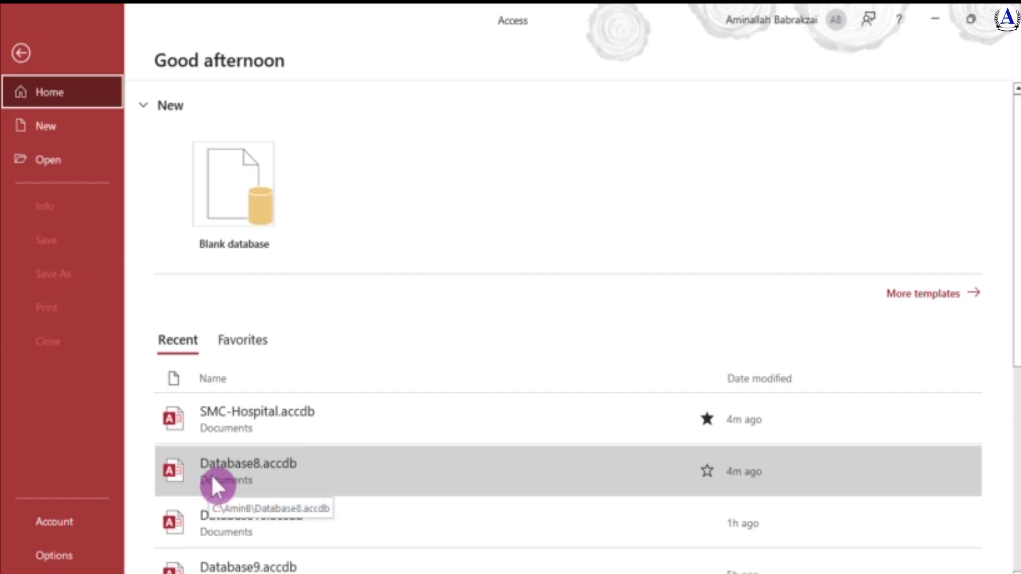
{"action": "left_click", "coordinate": [238, 413]}
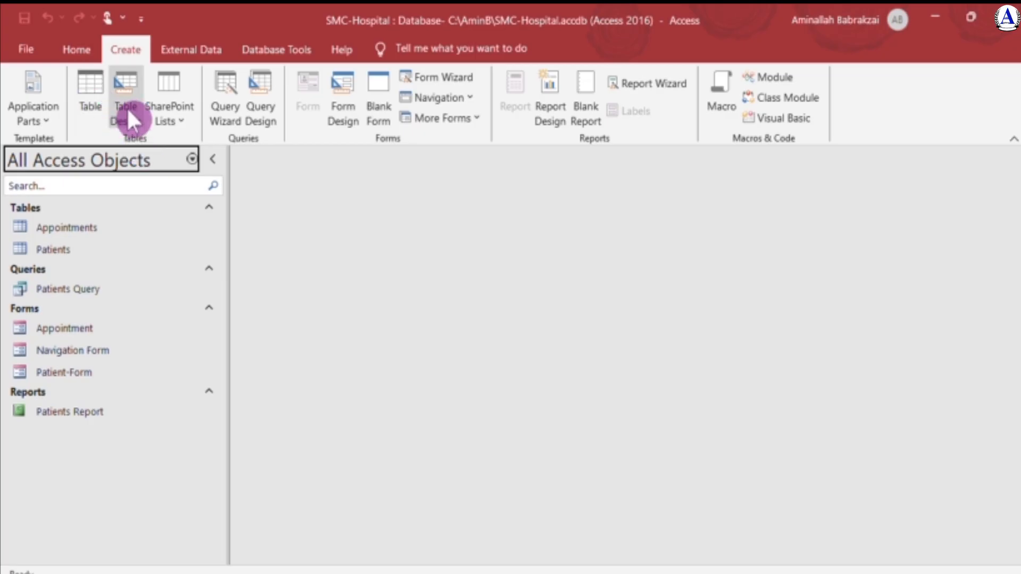
{"action": "left_click", "coordinate": [90, 98]}
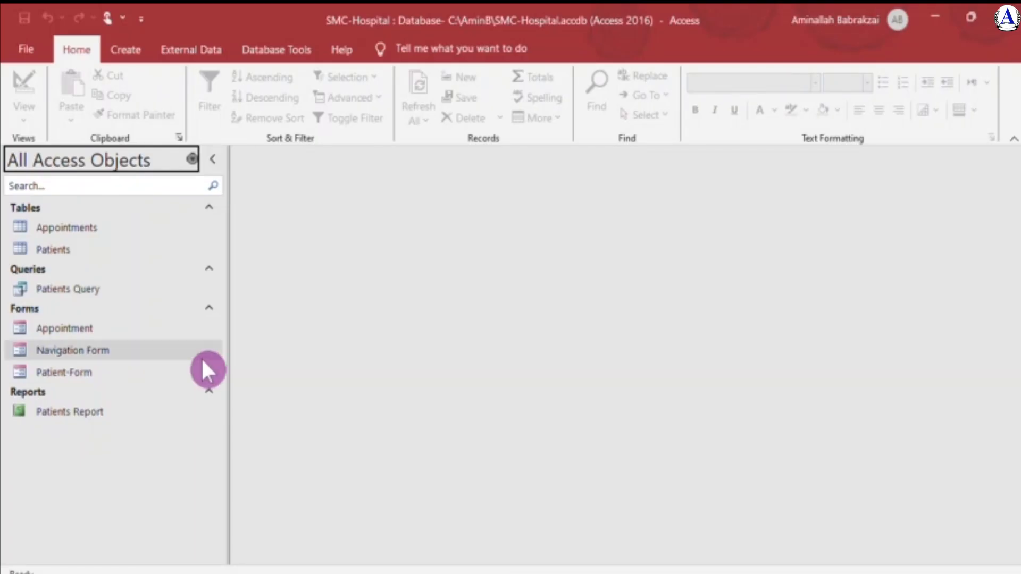
Step: Create a new blank database with the file name Database11.accdb in C:\AminB
{"action": "left_click", "coordinate": [13, 50]}
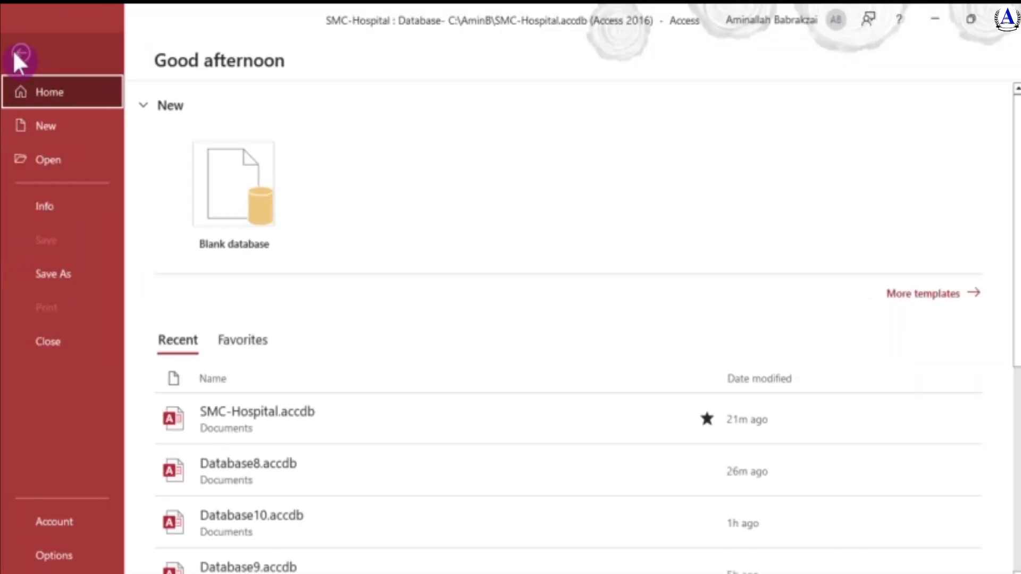
{"action": "left_click", "coordinate": [239, 187]}
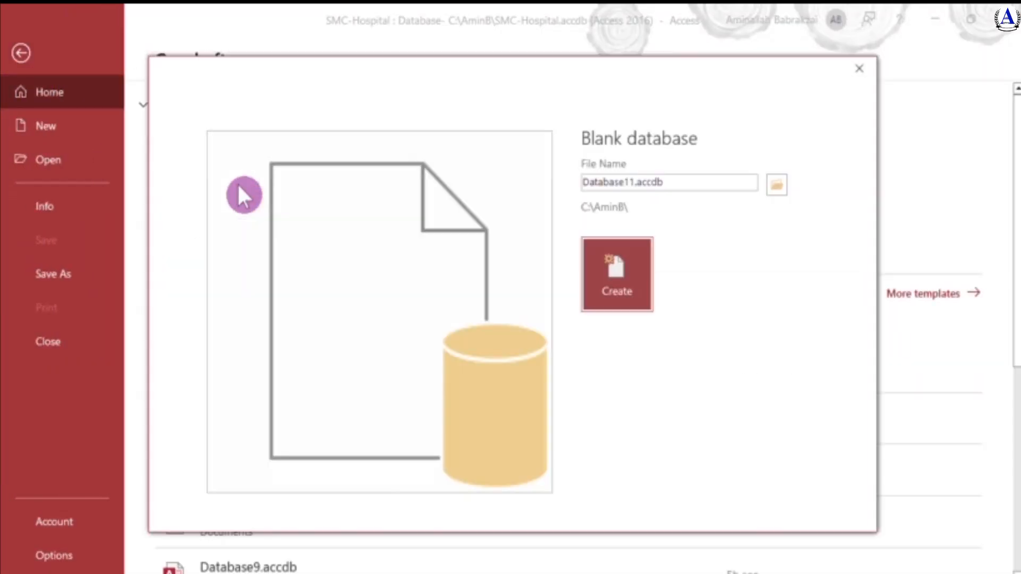
{"action": "left_click", "coordinate": [617, 276]}
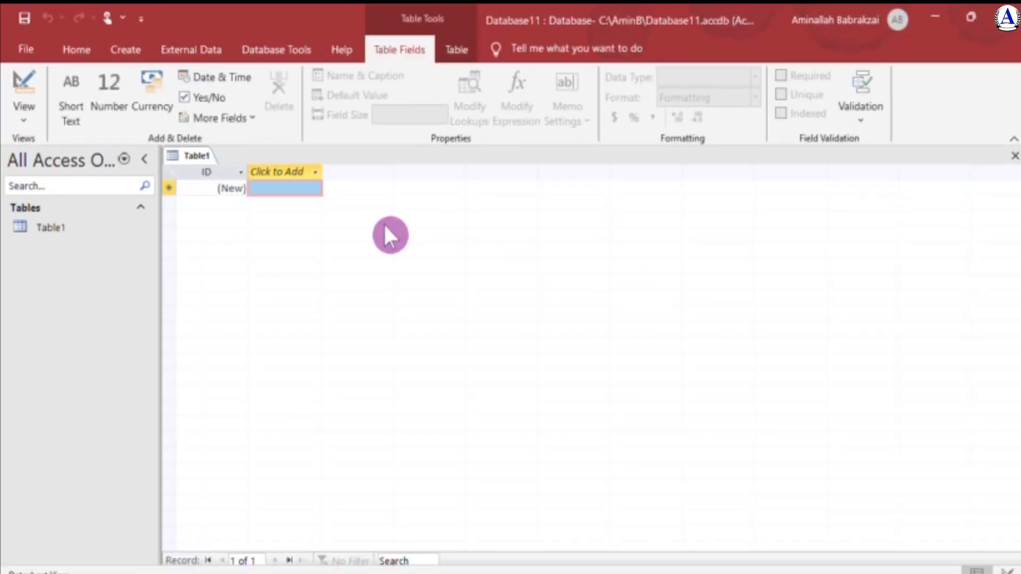
Step: Show the new Table1 in Design View and examine the data type of its ID field
{"action": "left_click", "coordinate": [195, 196]}
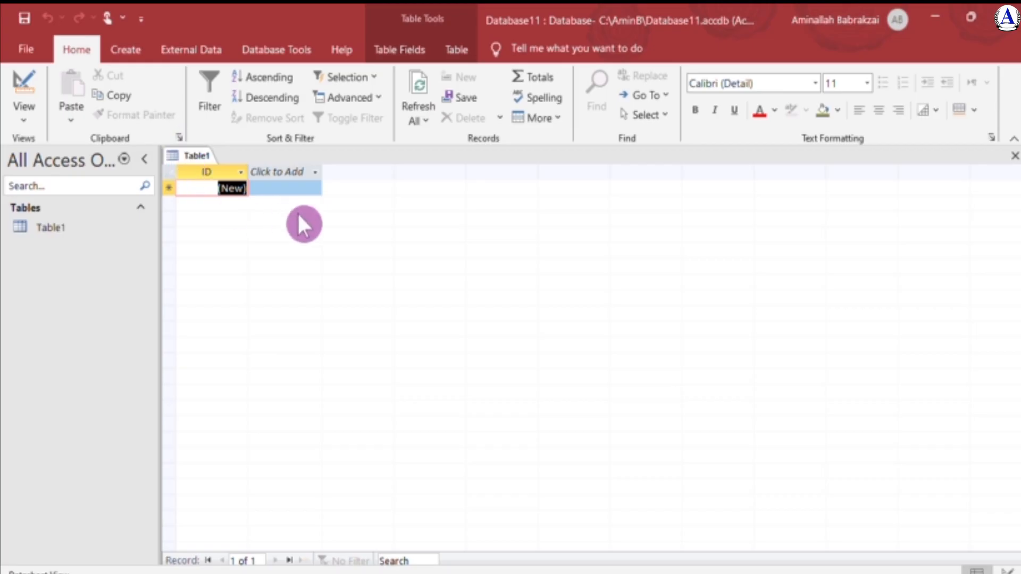
{"action": "left_click", "coordinate": [133, 48]}
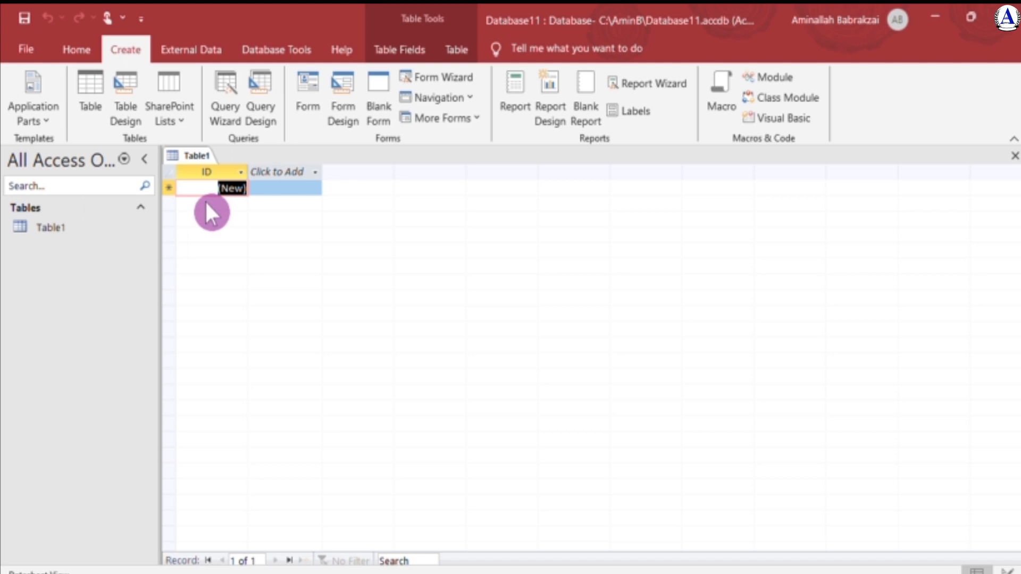
{"action": "left_click", "coordinate": [186, 150]}
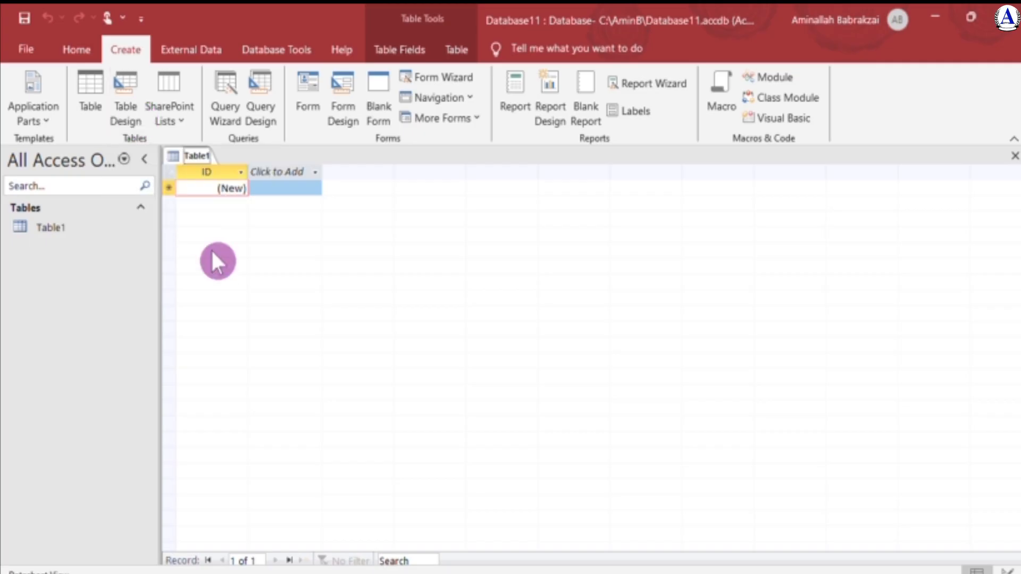
{"action": "right_click", "coordinate": [189, 158]}
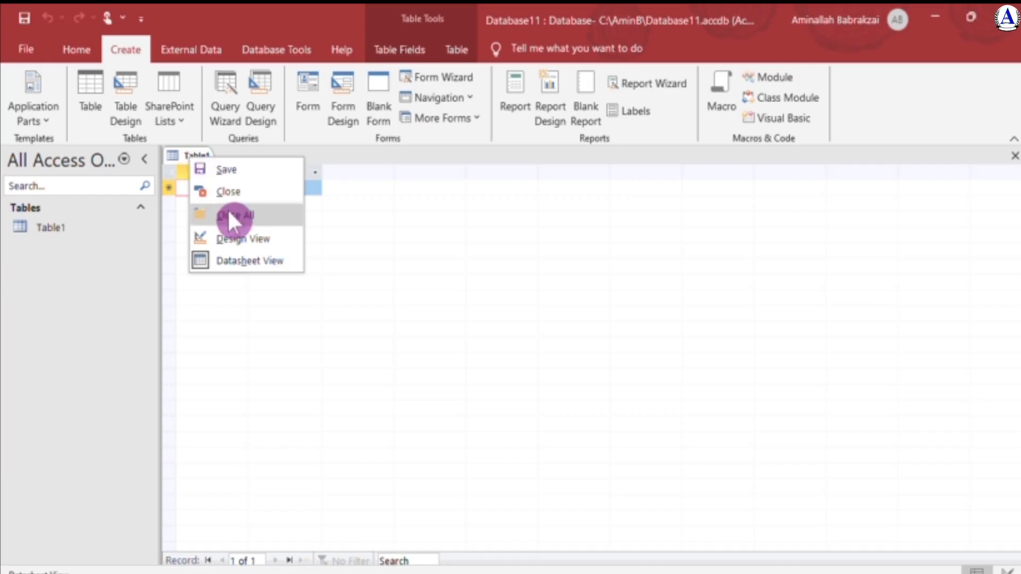
{"action": "left_click", "coordinate": [229, 238]}
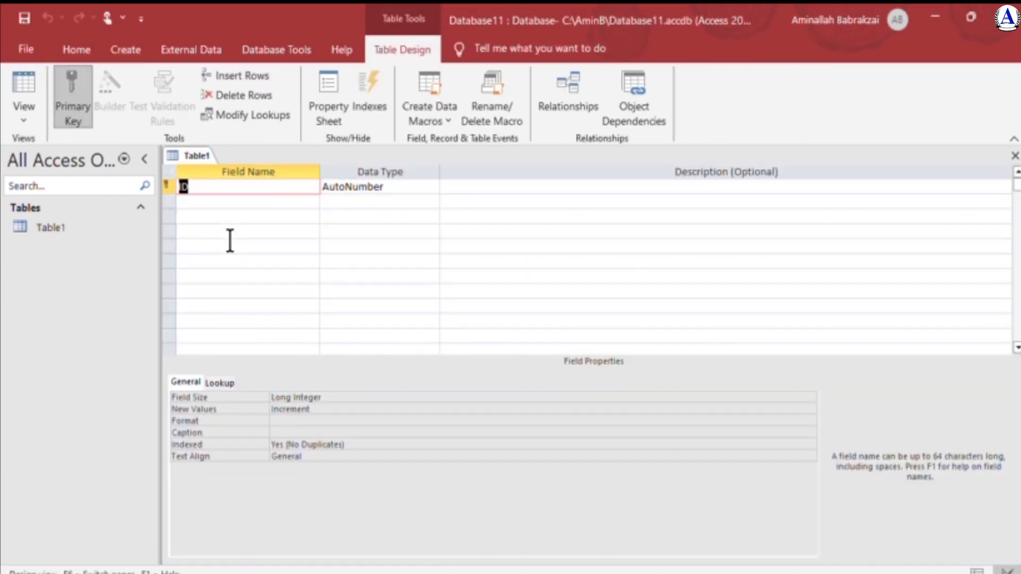
{"action": "left_click", "coordinate": [370, 186]}
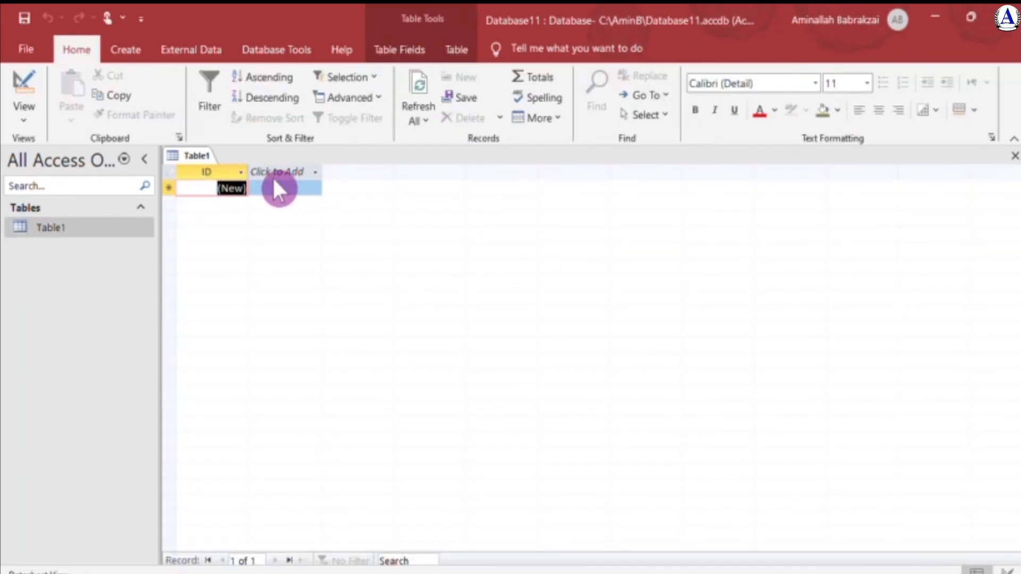
Step: Add a Short Text field called Name after the ID column in Table1's datasheet
{"action": "left_click", "coordinate": [314, 173]}
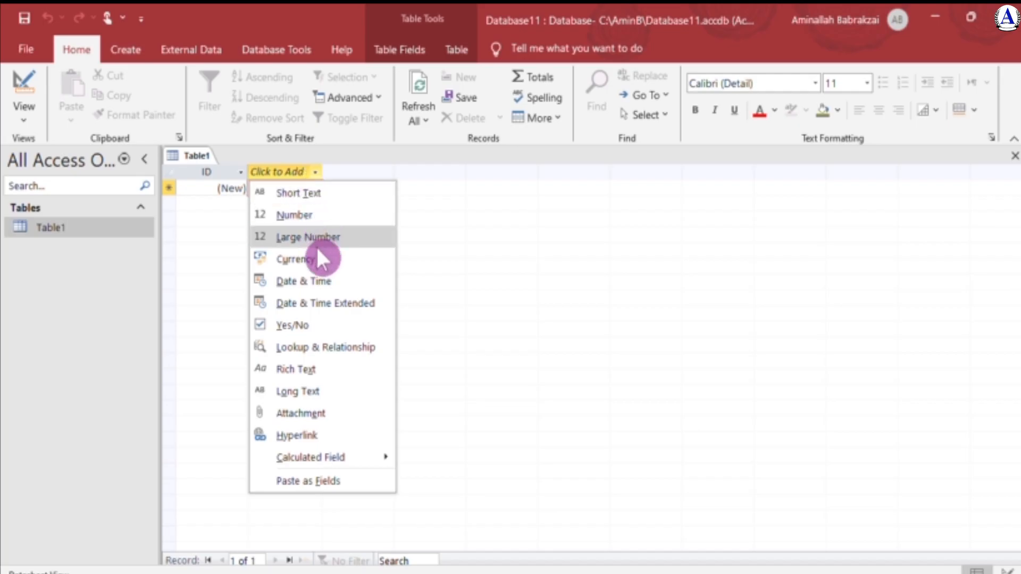
{"action": "mouse_move", "coordinate": [350, 457]}
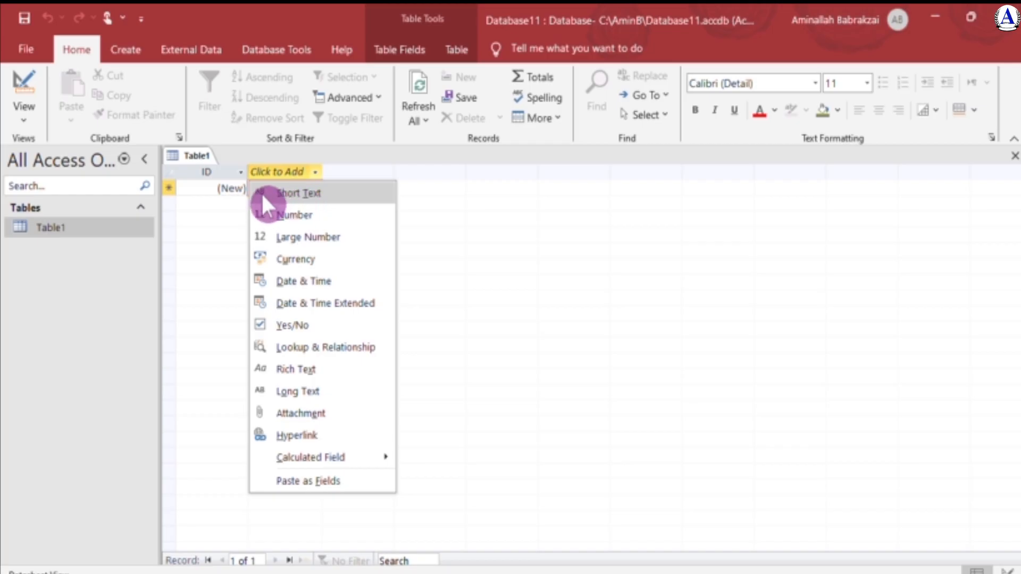
{"action": "left_click", "coordinate": [295, 193]}
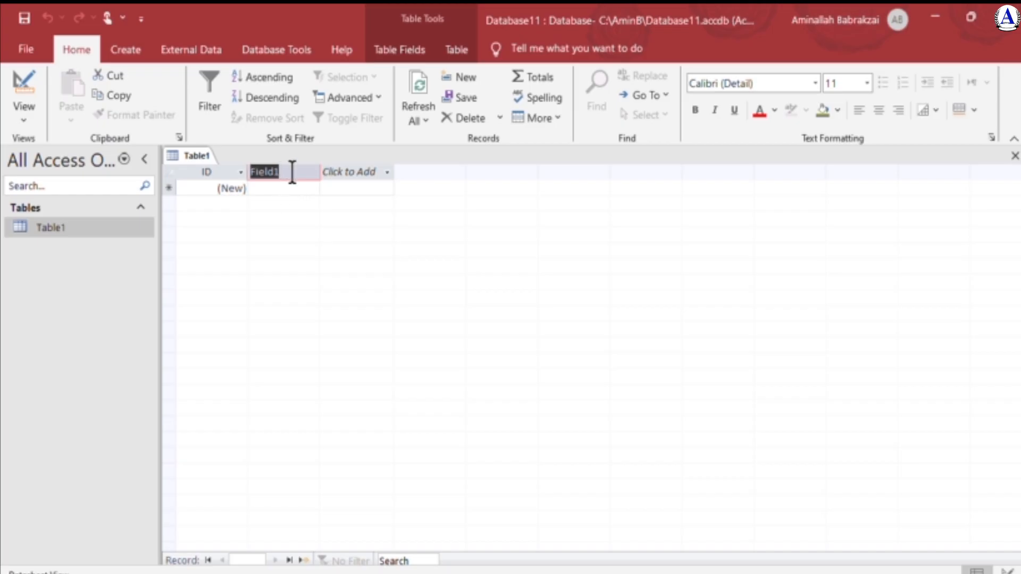
{"action": "type", "text": "Name"}
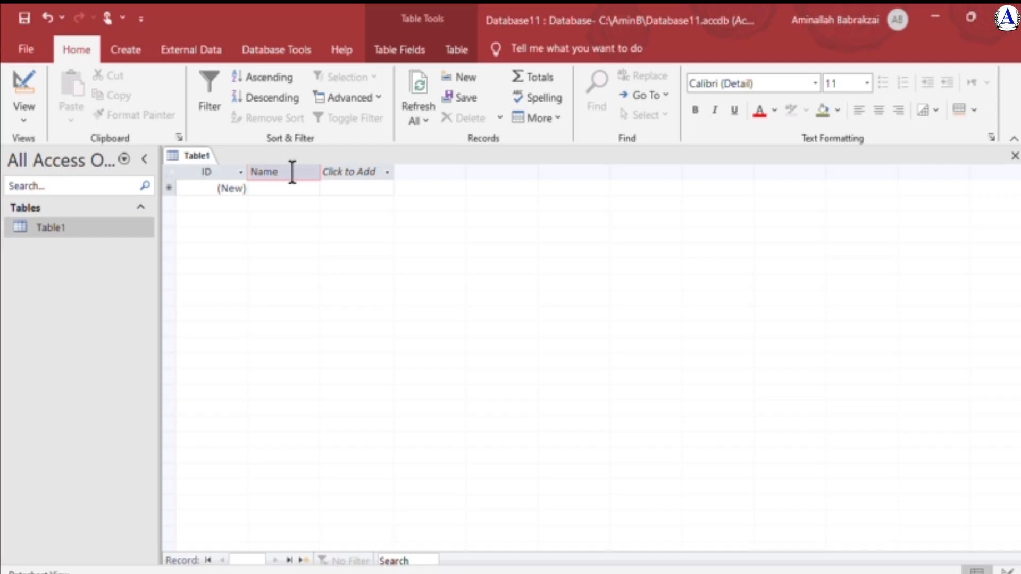
{"action": "left_click", "coordinate": [338, 183]}
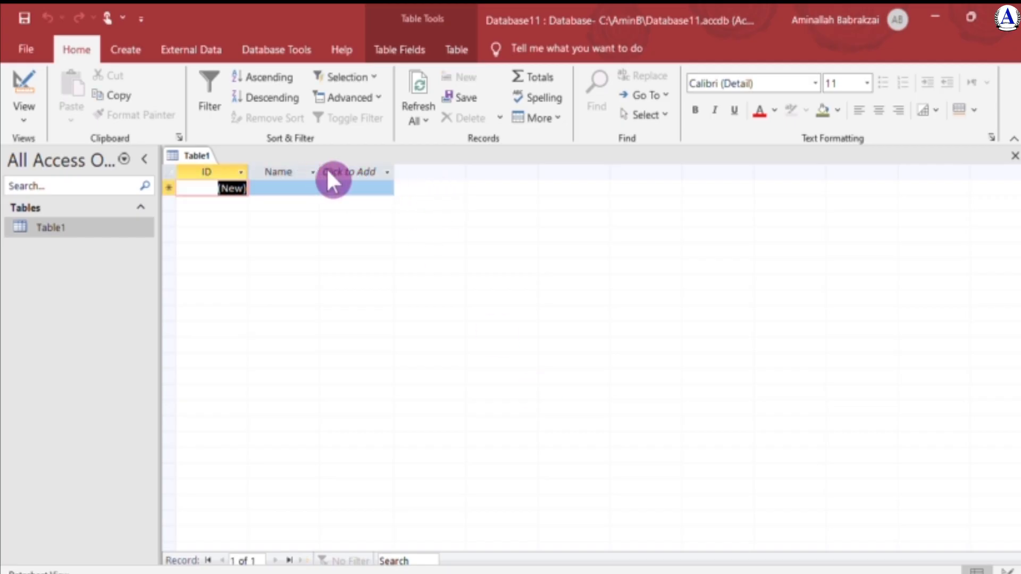
Step: Add a Short Text field called F_name after the Name column
{"action": "left_click", "coordinate": [389, 171]}
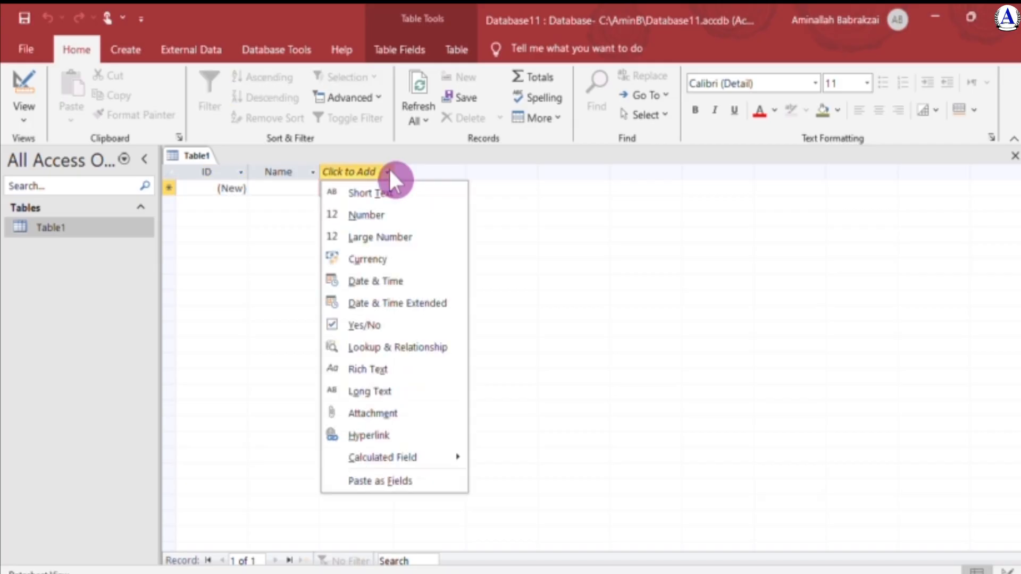
{"action": "left_click", "coordinate": [380, 193]}
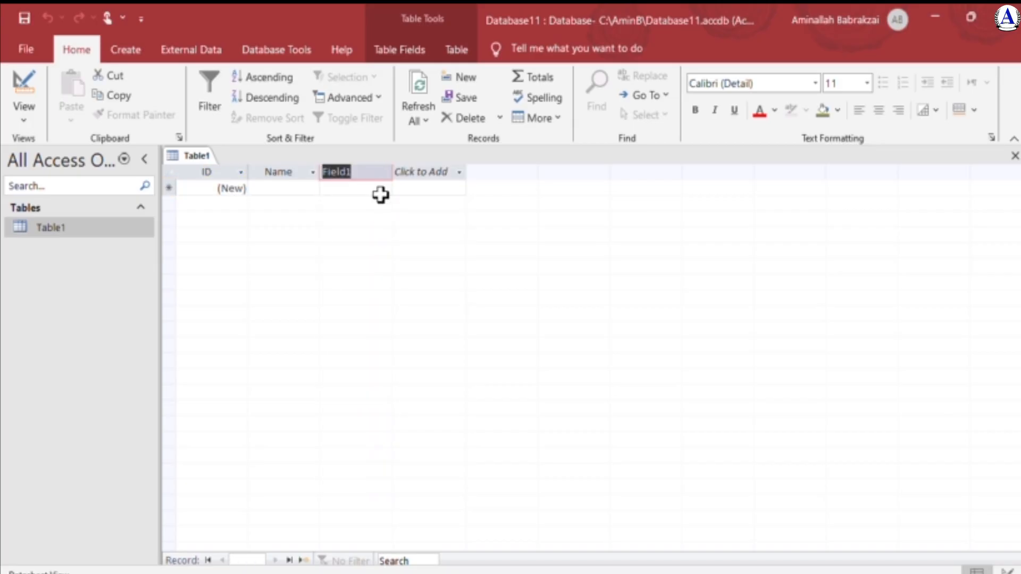
{"action": "type", "text": "F_name"}
Step: Add a Date & Time field called Date Of Birth after the F_name column
{"action": "left_click", "coordinate": [430, 171]}
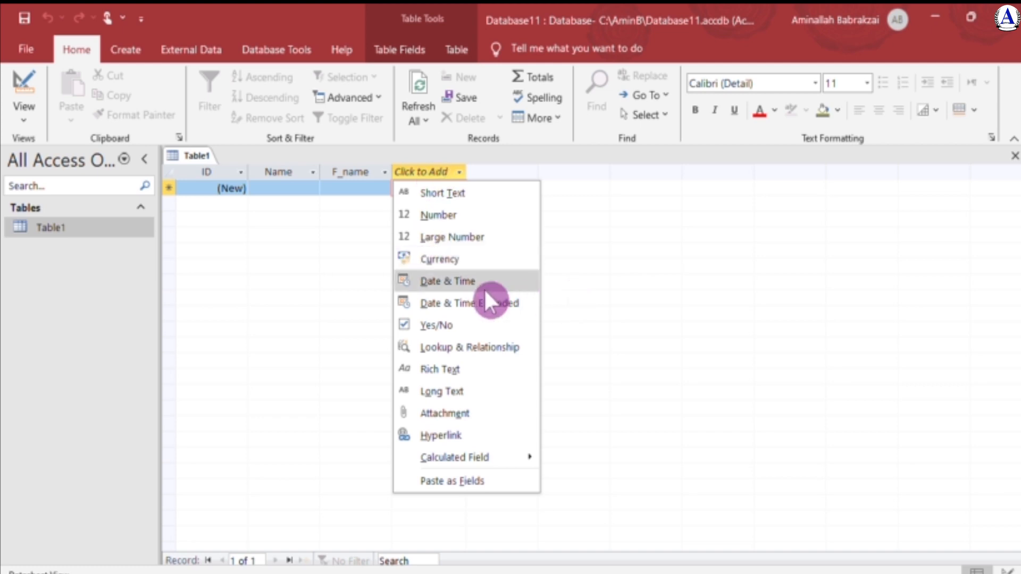
{"action": "left_click", "coordinate": [430, 287]}
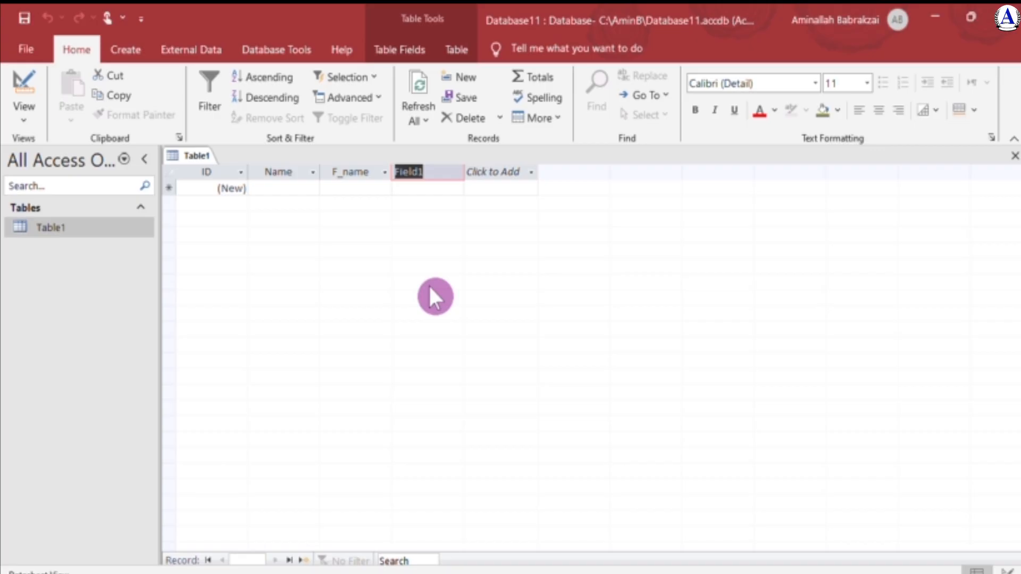
{"action": "type", "text": "Dat o"}
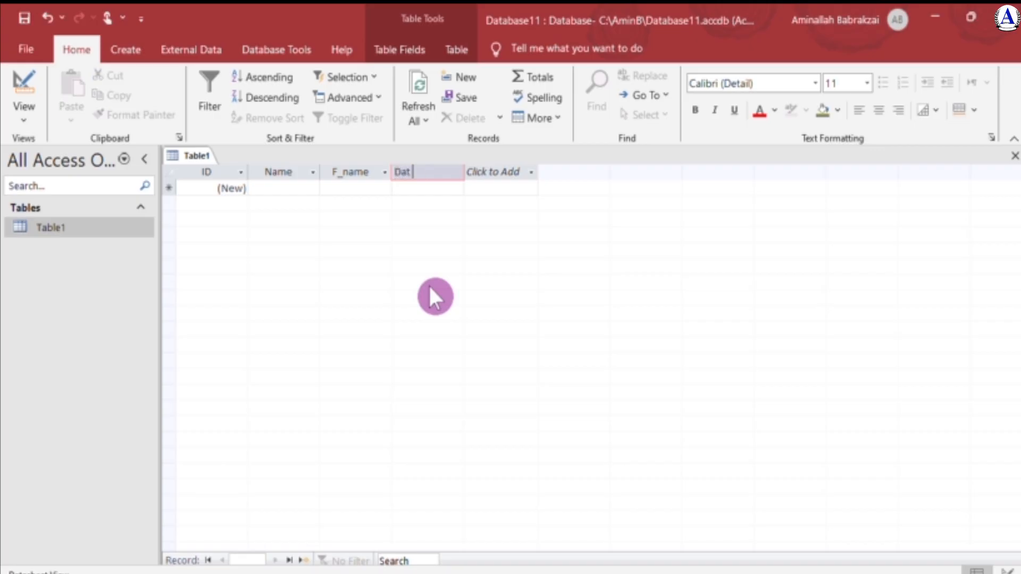
{"action": "key", "text": "BackSpace"}
{"action": "key", "text": "BackSpace"}
{"action": "type", "text": "e Of Birth"}
Step: Add a Number field called Salary after the Date Of Birth column
{"action": "left_click", "coordinate": [531, 172]}
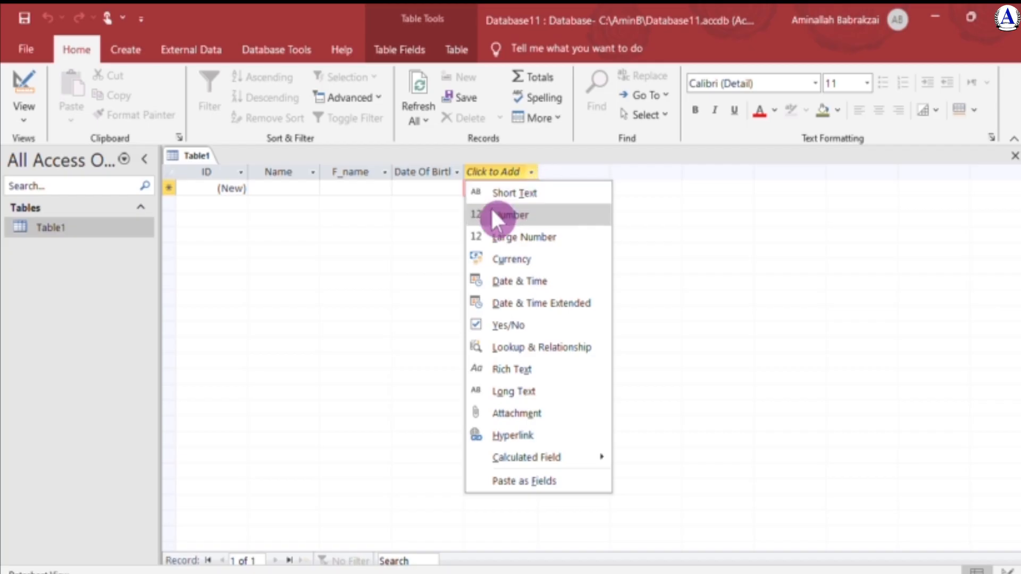
{"action": "left_click", "coordinate": [512, 217]}
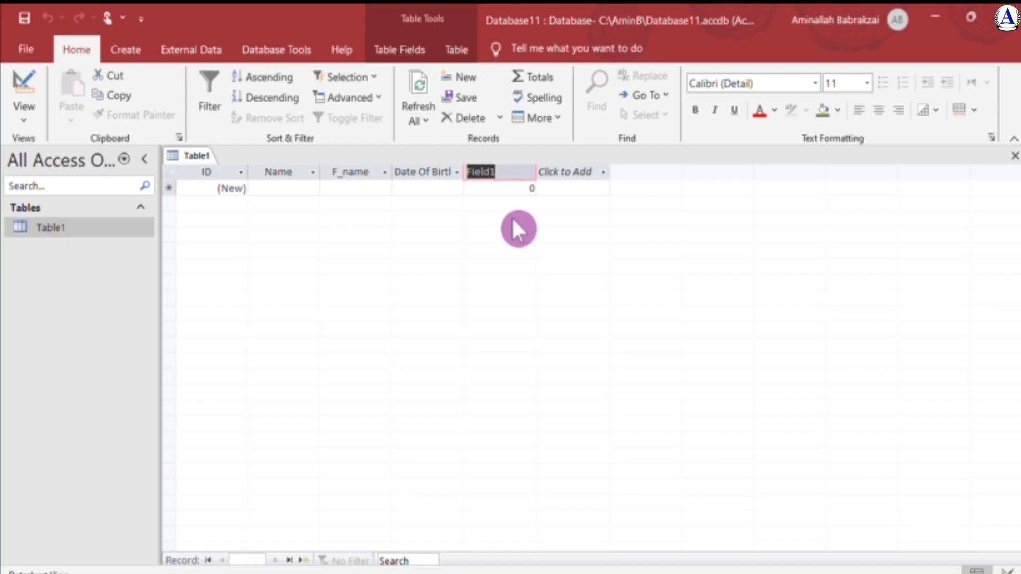
{"action": "type", "text": "Salary"}
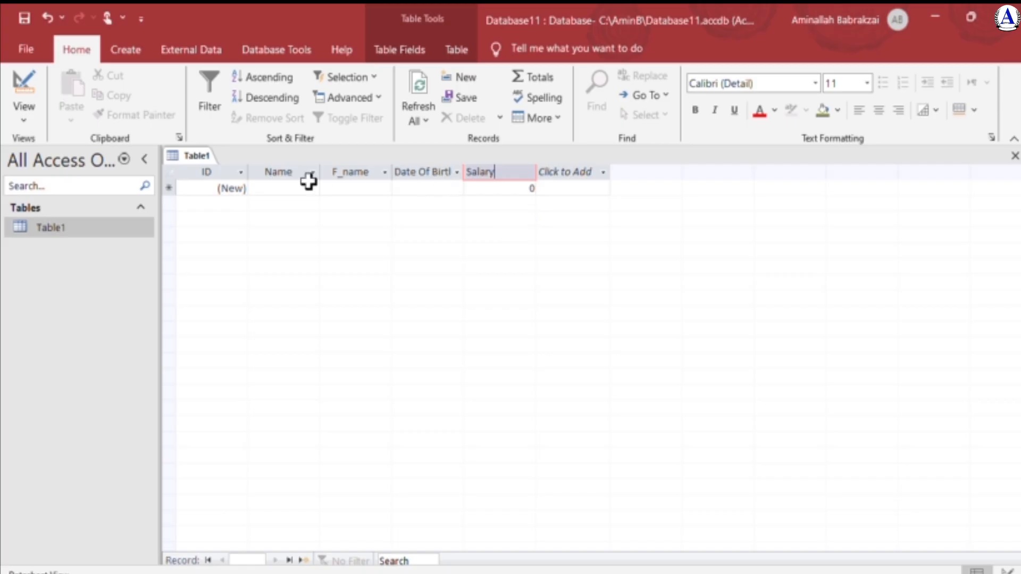
{"action": "left_click", "coordinate": [288, 186]}
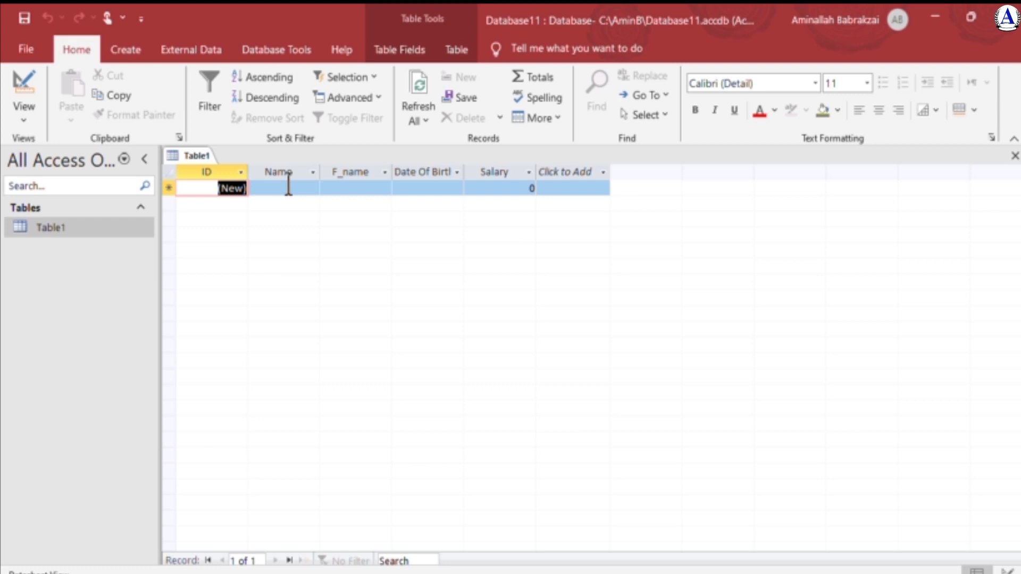
Step: Fill in the first record with the person's name, father's name, a date of birth picked from the calendar, and salary 20000
{"action": "left_click", "coordinate": [288, 185]}
{"action": "type", "text": "Ahmad"}
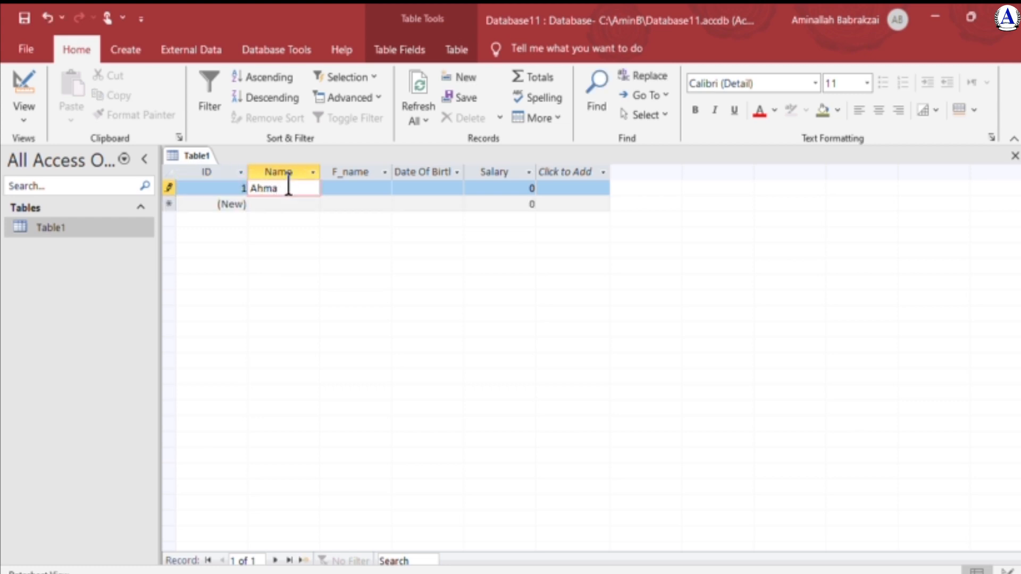
{"action": "left_click", "coordinate": [379, 192]}
{"action": "type", "text": "Nasir"}
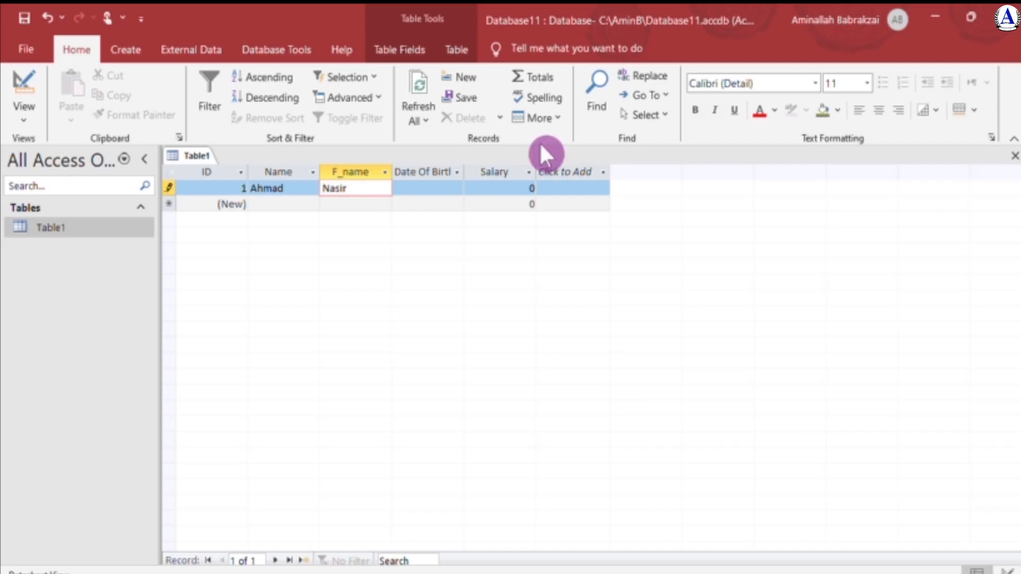
{"action": "key", "text": "Tab"}
{"action": "left_click", "coordinate": [470, 188]}
{"action": "left_click", "coordinate": [423, 273]}
{"action": "left_click", "coordinate": [517, 187]}
{"action": "type", "text": "20000"}
Step: Enter the person's name and father's name in the second record
{"action": "left_click", "coordinate": [280, 205]}
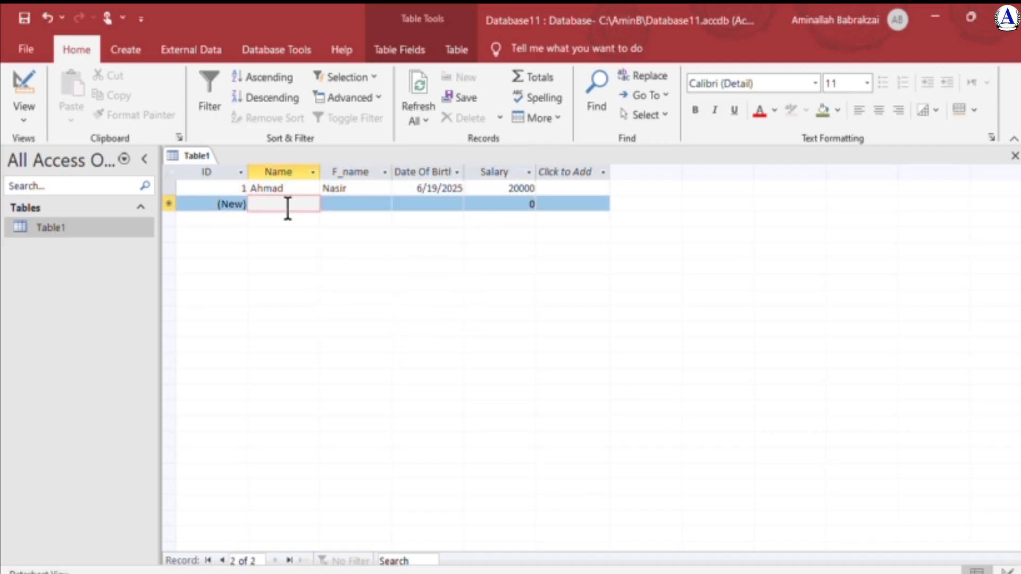
{"action": "type", "text": "Kabir"}
{"action": "left_click", "coordinate": [390, 206]}
{"action": "left_click", "coordinate": [372, 204]}
{"action": "type", "text": "Jamal"}
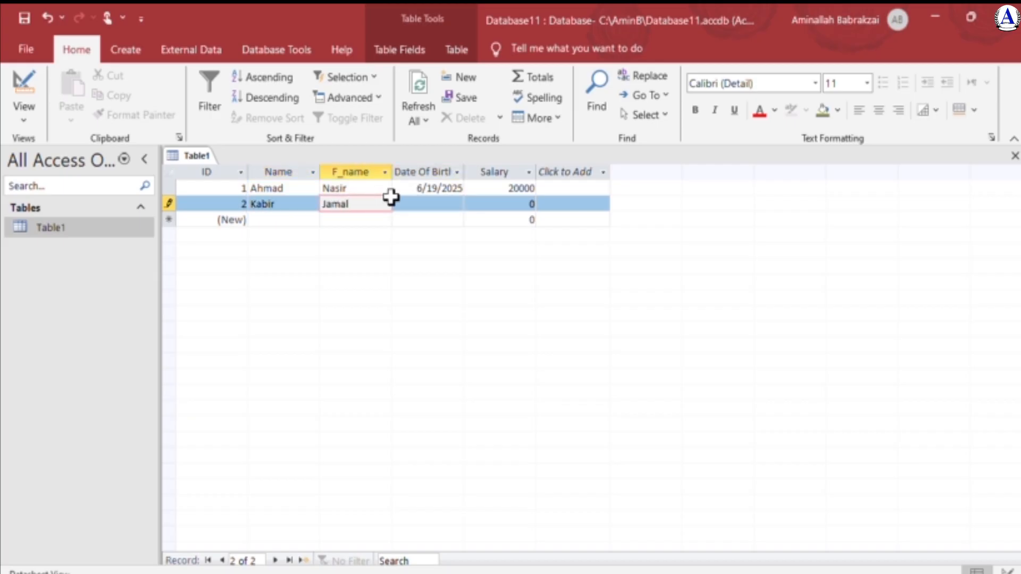
Step: Switch Table1 to Design View and display the data types available for the ID field
{"action": "left_click", "coordinate": [200, 157]}
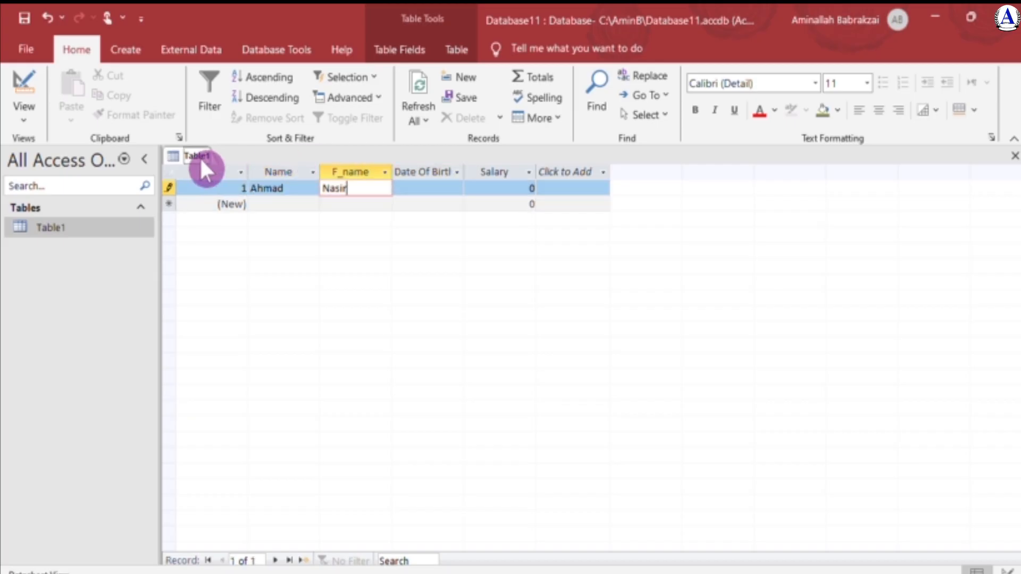
{"action": "right_click", "coordinate": [199, 157]}
{"action": "left_click", "coordinate": [260, 237]}
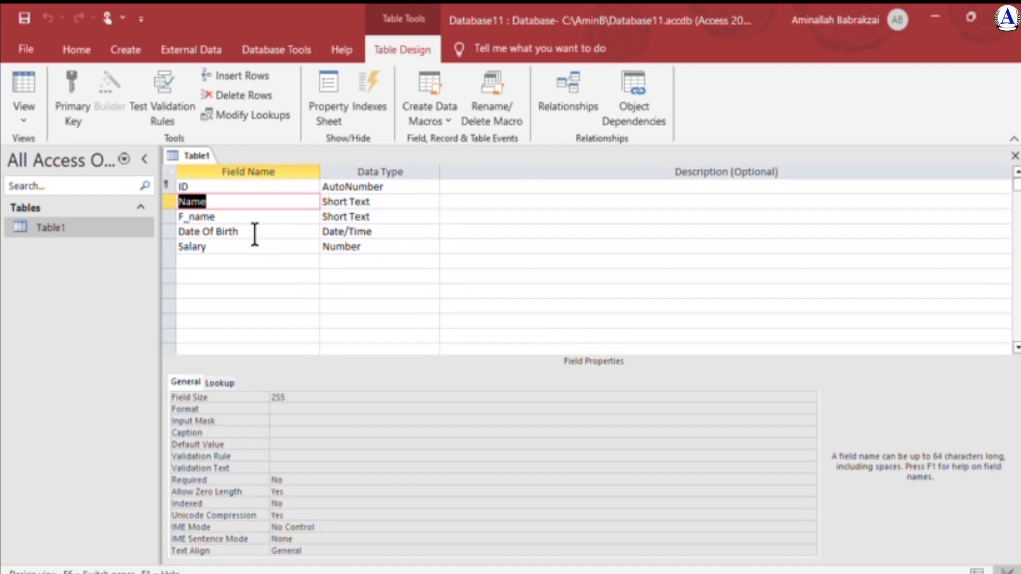
{"action": "left_click", "coordinate": [216, 186]}
{"action": "left_click", "coordinate": [380, 187]}
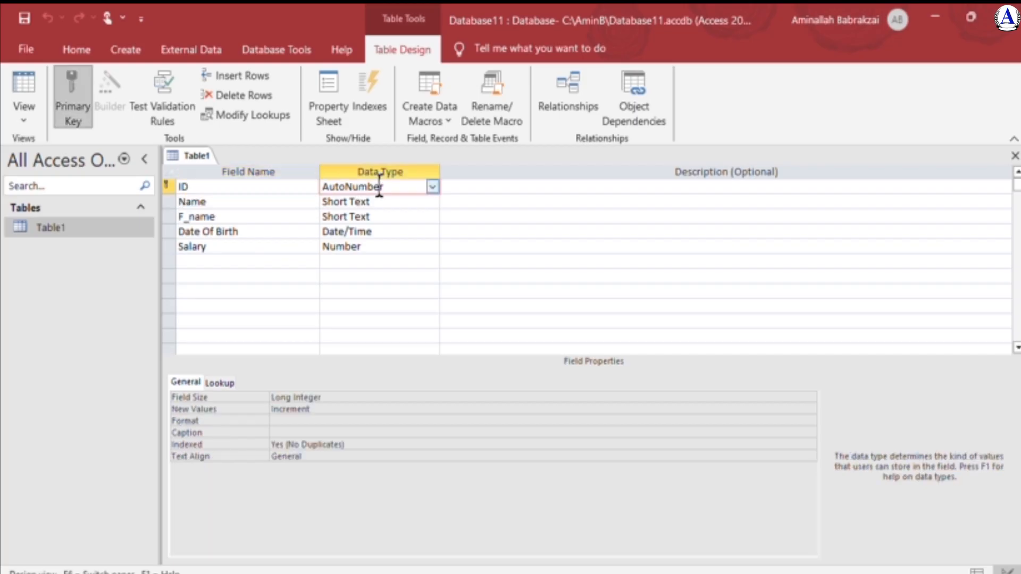
{"action": "left_click", "coordinate": [431, 187]}
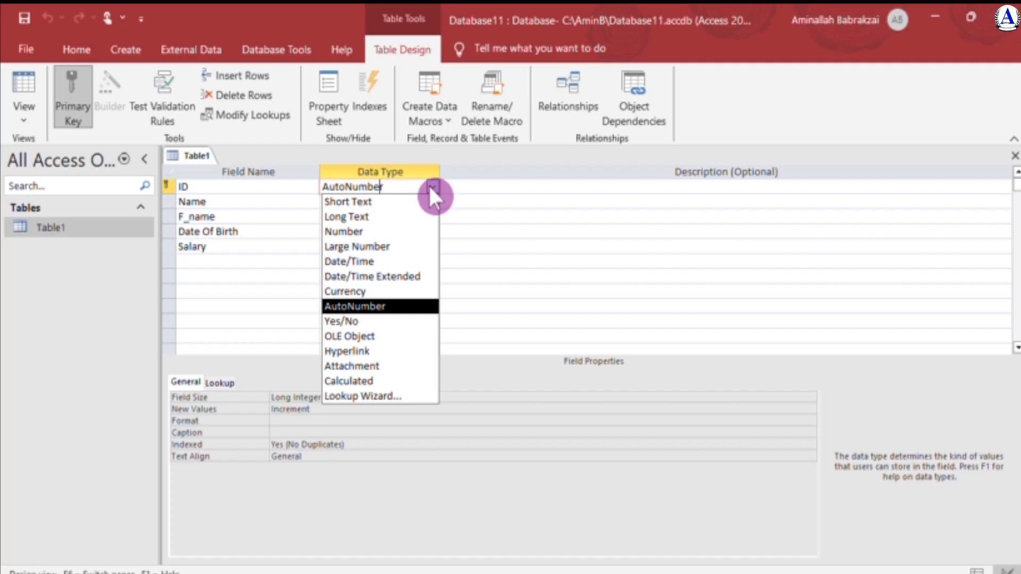
Step: Choose AutoNumber as the data type of the ID field in Table1
{"action": "left_click", "coordinate": [362, 307]}
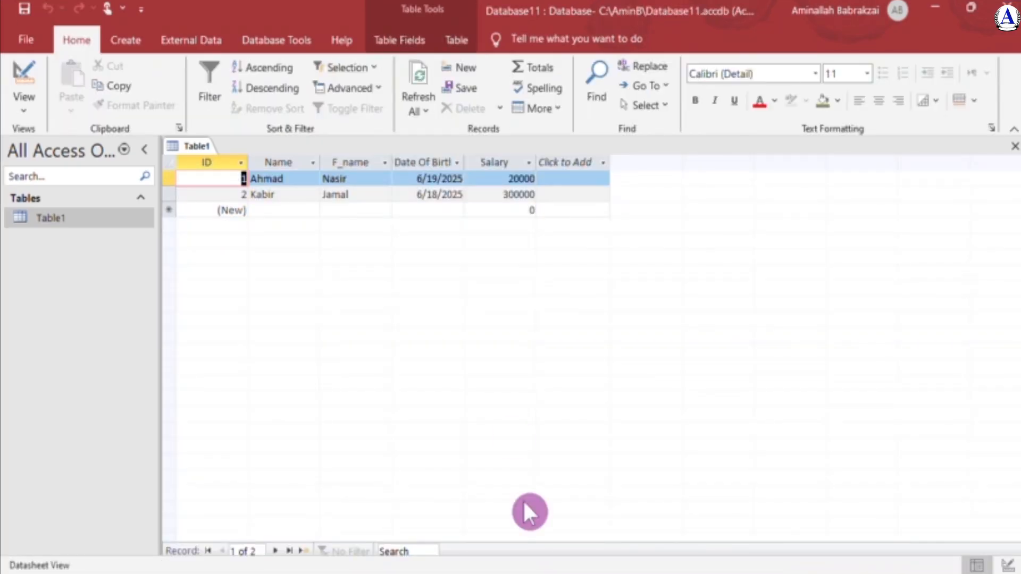
Step: Go to the start page and add the recent databases SMC-Hospital.accdb and Database11.accdb to the favorites
{"action": "left_click", "coordinate": [25, 38]}
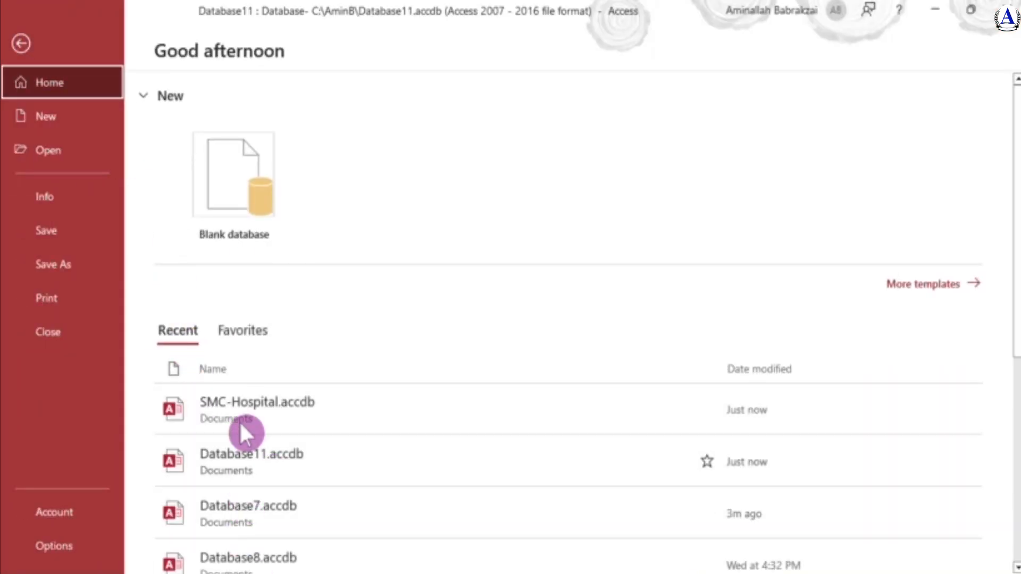
{"action": "left_click", "coordinate": [240, 334]}
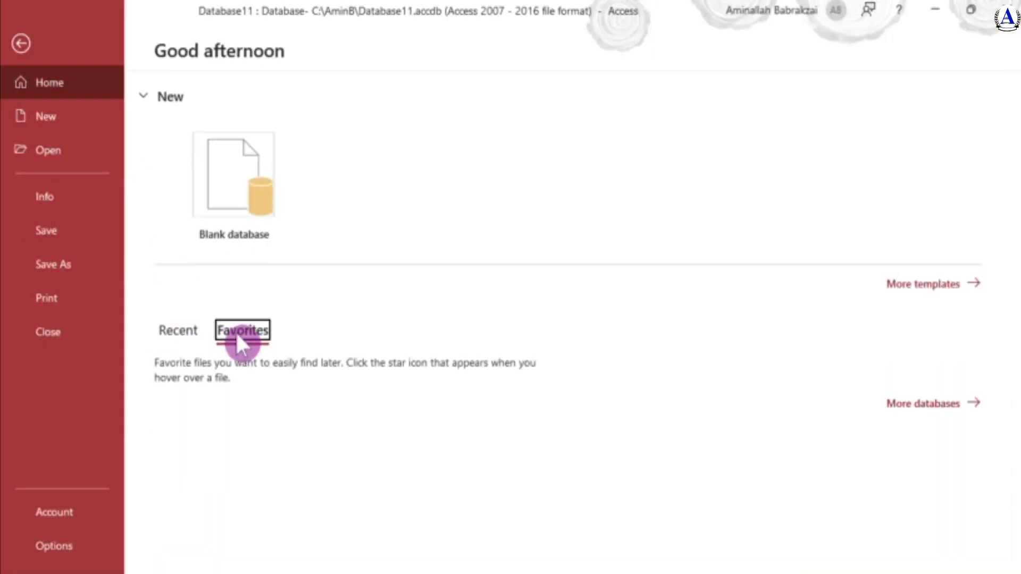
{"action": "left_click", "coordinate": [175, 325]}
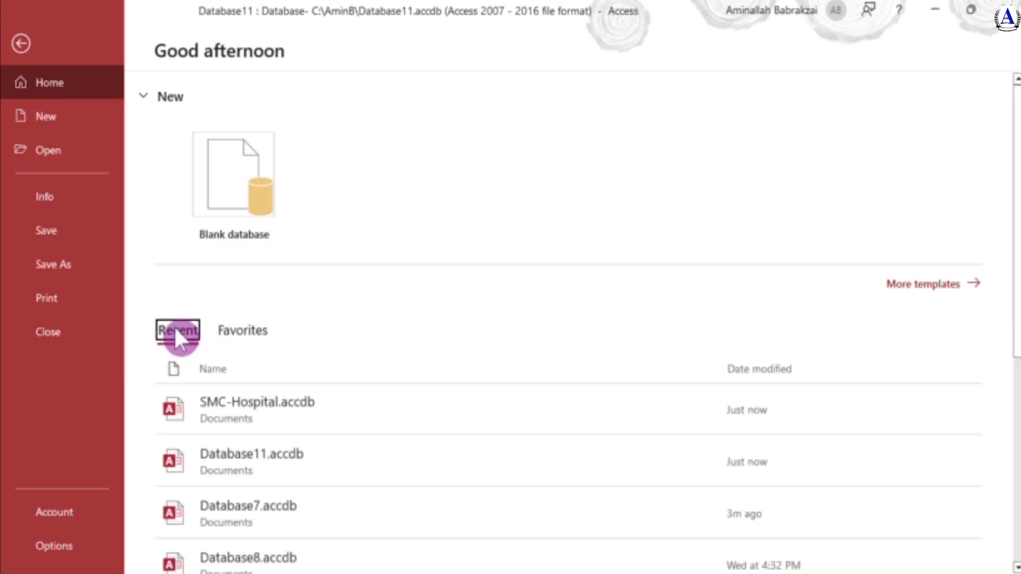
{"action": "right_click", "coordinate": [281, 410]}
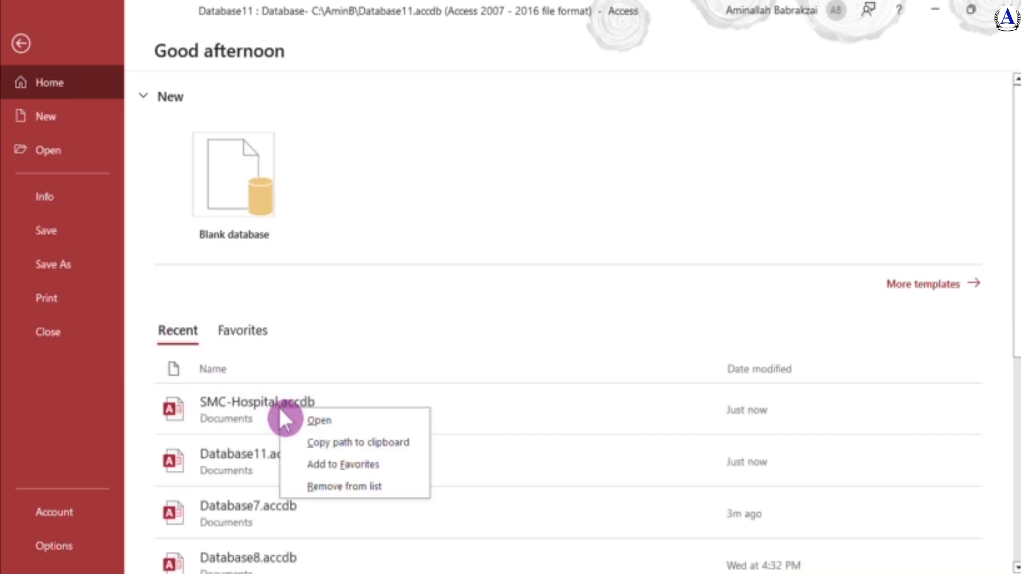
{"action": "left_click", "coordinate": [335, 465]}
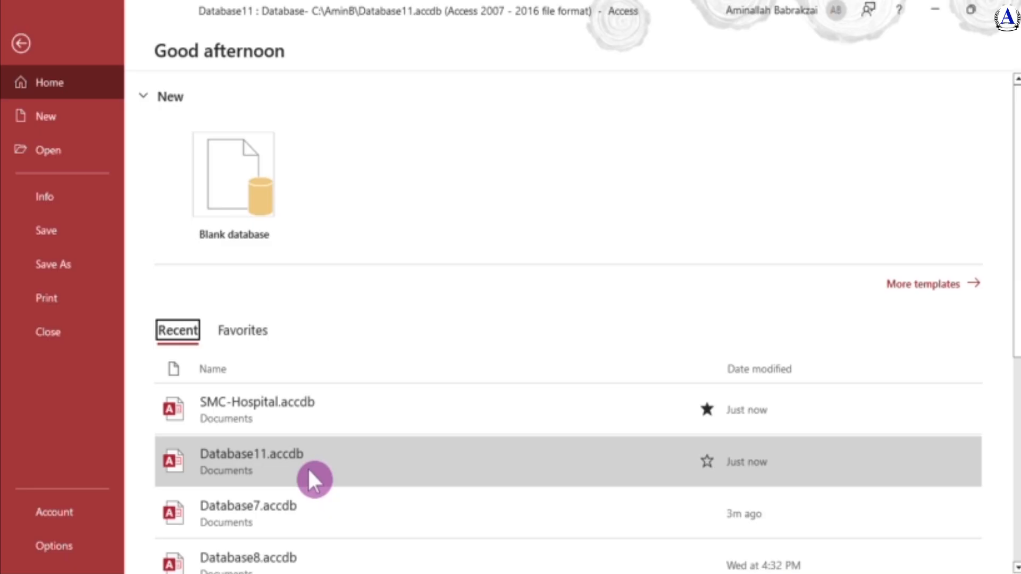
{"action": "right_click", "coordinate": [250, 465]}
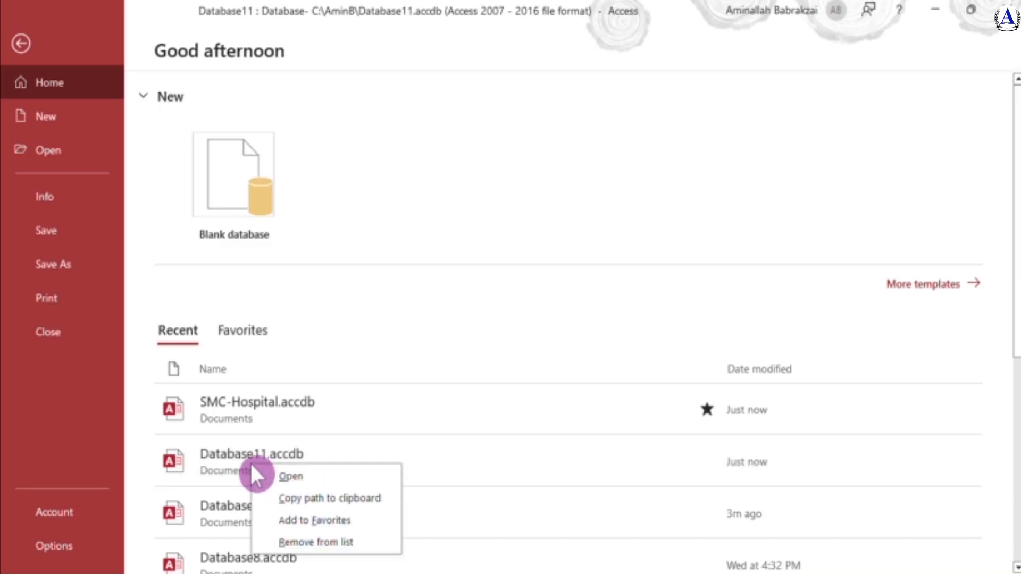
{"action": "left_click", "coordinate": [309, 524]}
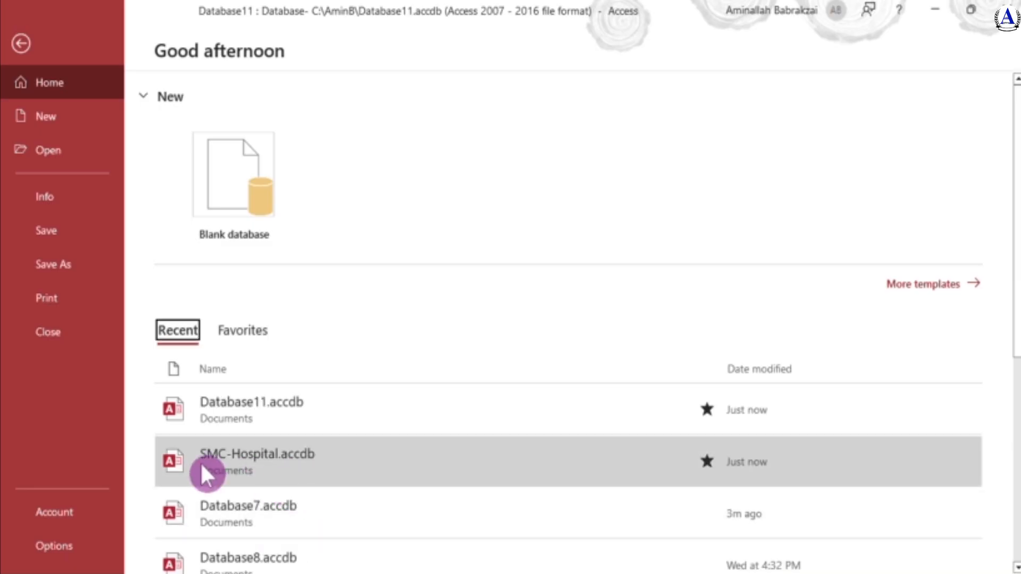
Step: Review the favorite databases, look through the full list of recent databases, and return to the favorites
{"action": "left_click", "coordinate": [244, 333]}
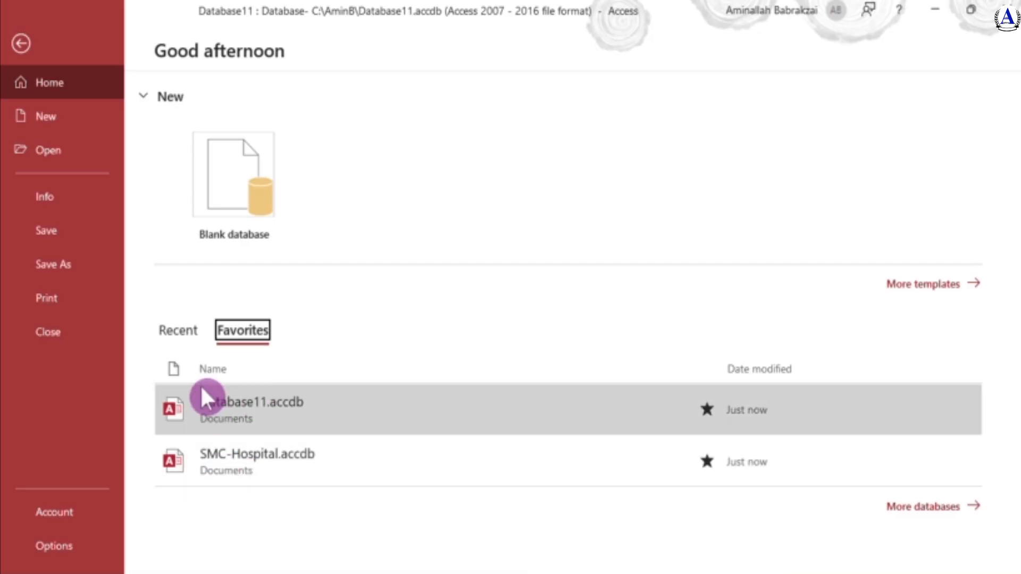
{"action": "left_click", "coordinate": [184, 334]}
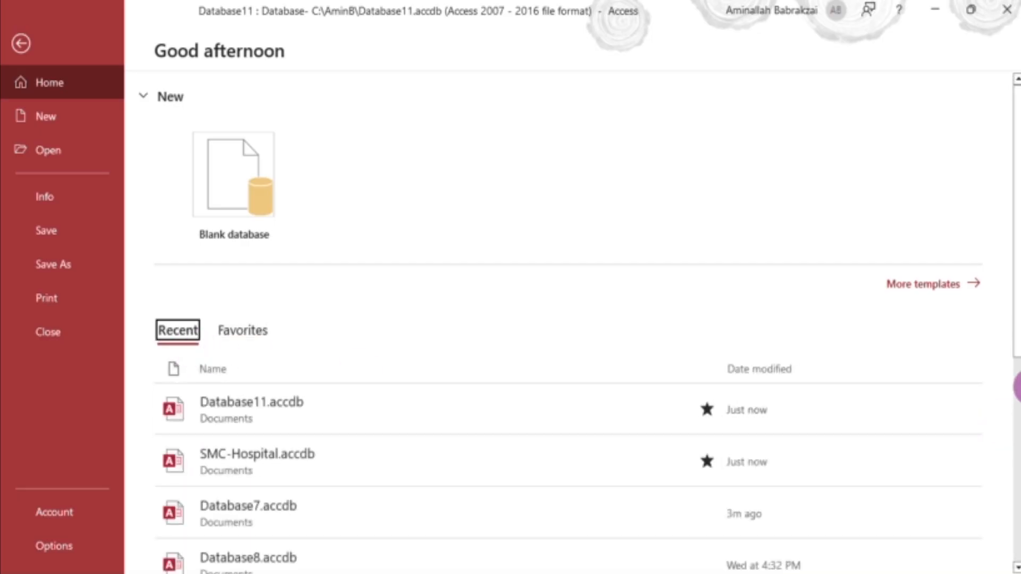
{"action": "left_click_drag", "start_coordinate": [1016, 347], "coordinate": [1013, 428]}
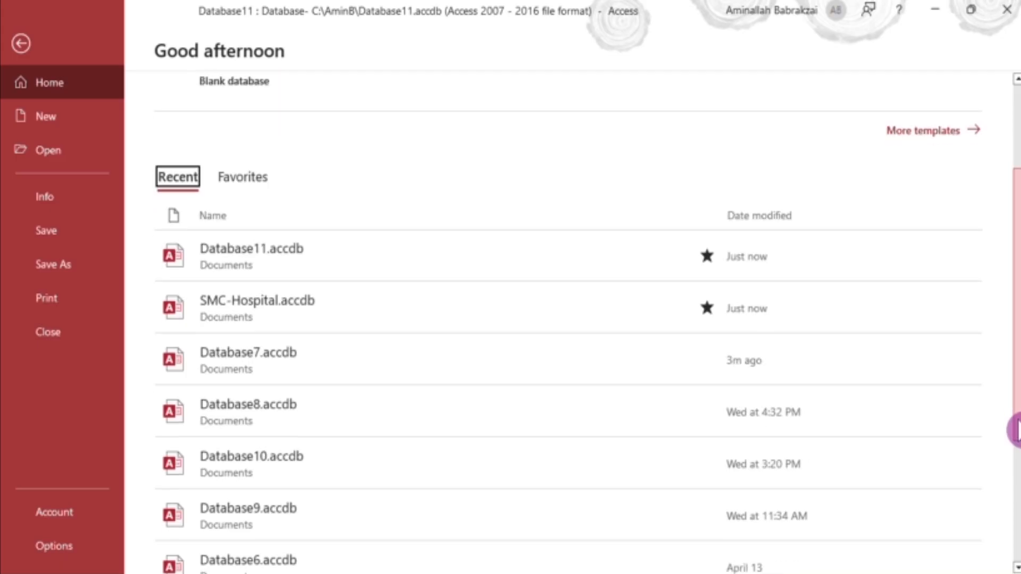
{"action": "left_click", "coordinate": [250, 172]}
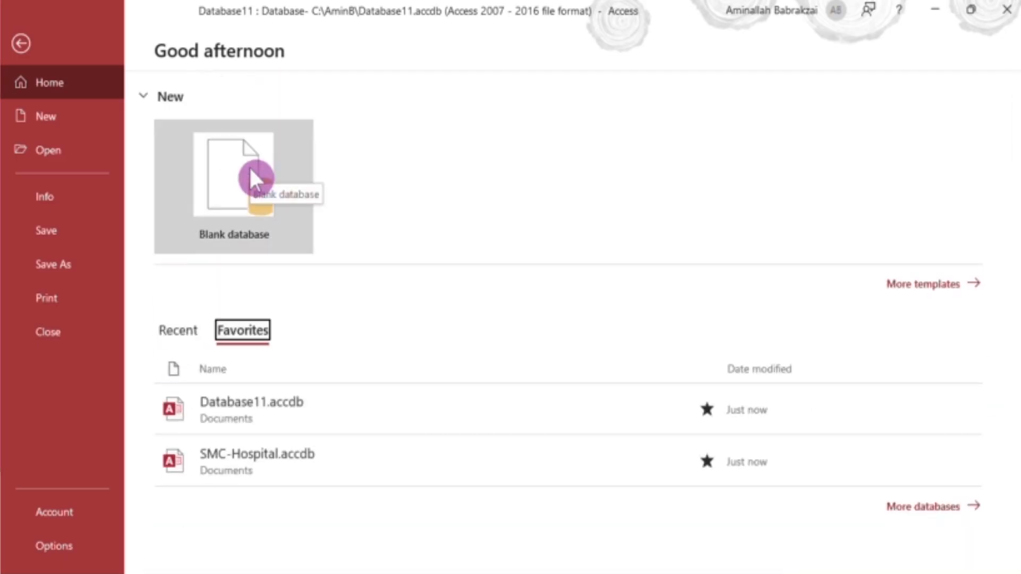